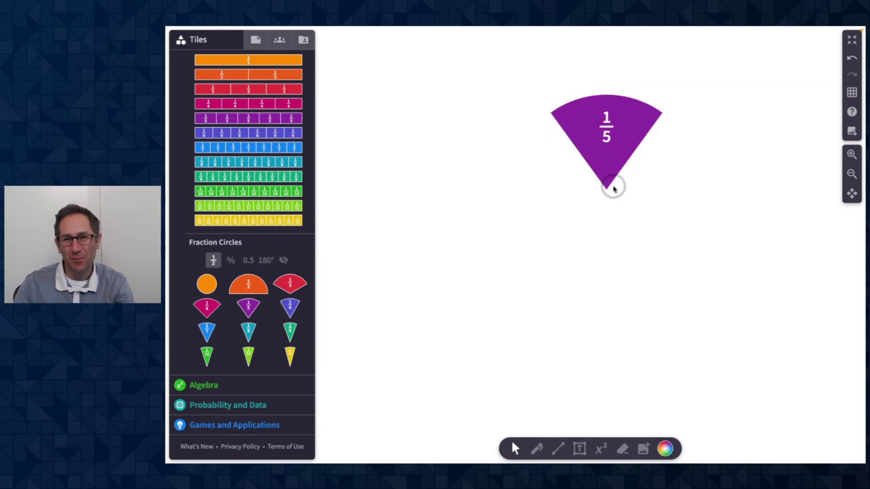
Step: Move the purple 1/5 piece up and left, then stretch it to cover two fifths
click(602, 159)
drag(611, 147, 588, 137)
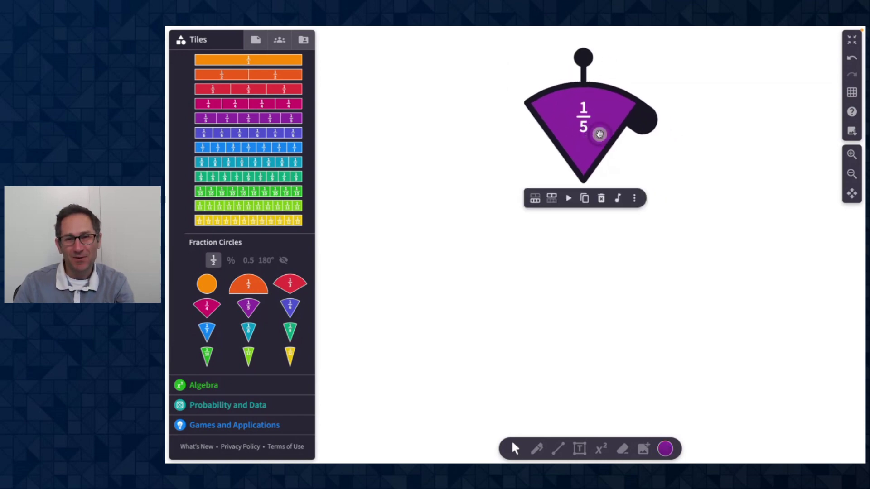
drag(645, 123, 631, 231)
Step: Set the purple piece's labels to Degrees so each sector reads 72°
click(659, 228)
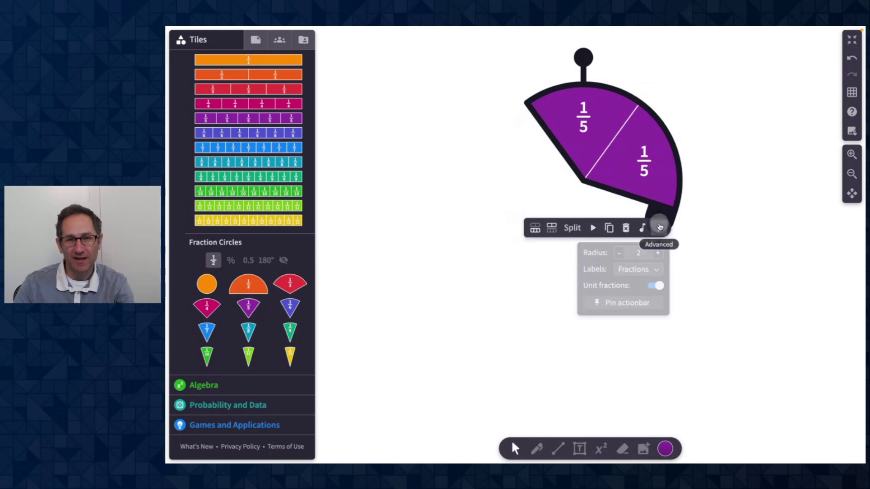
click(648, 271)
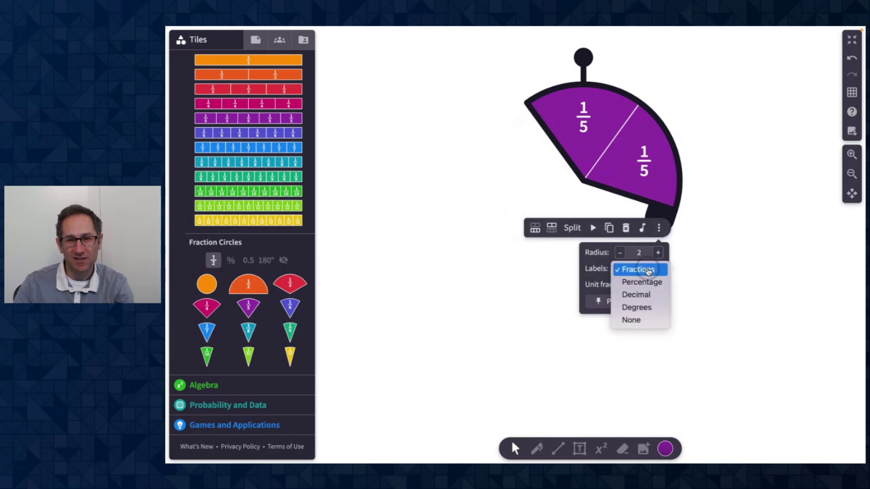
click(647, 308)
Step: Stretch the purple arc from two to four 72° sectors
click(710, 227)
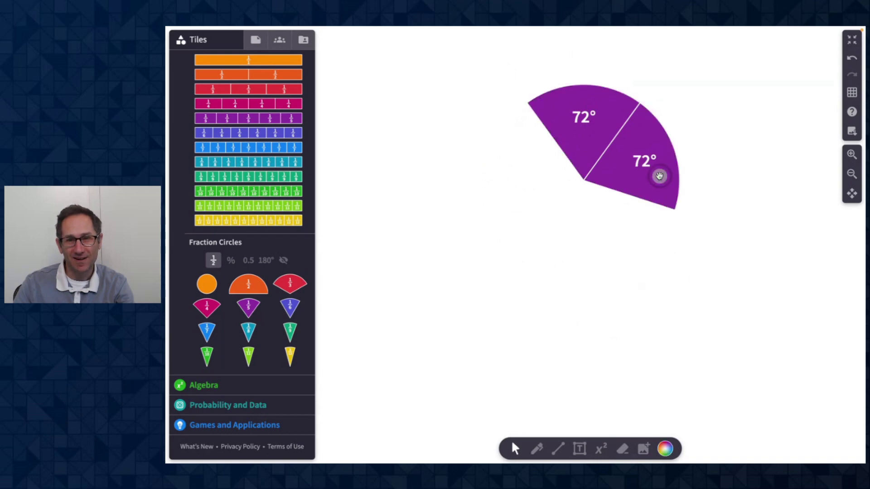
click(659, 176)
drag(663, 213, 572, 227)
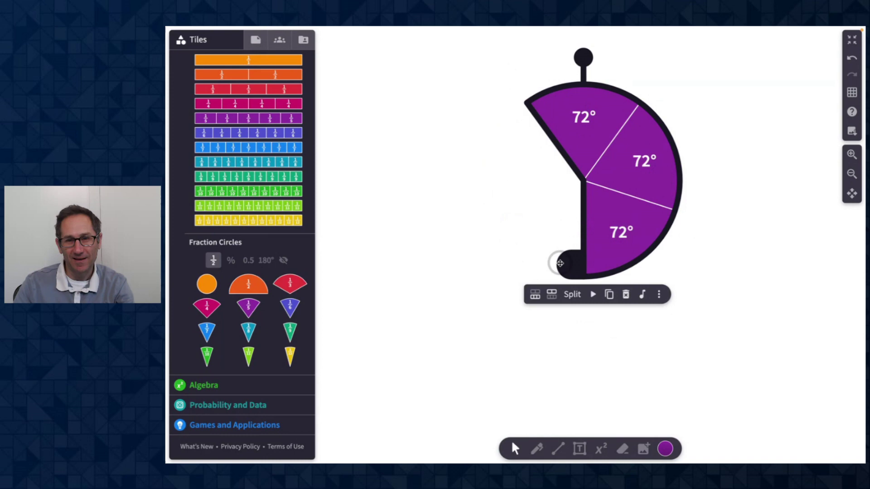
drag(560, 263, 506, 192)
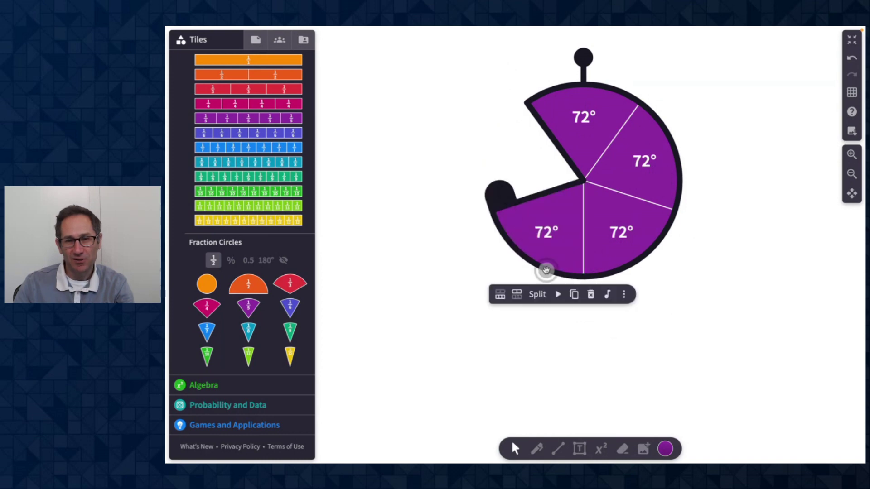
Step: Turn off Unit fractions to merge the sectors into one 288° arc, then shrink it to 144°
click(624, 295)
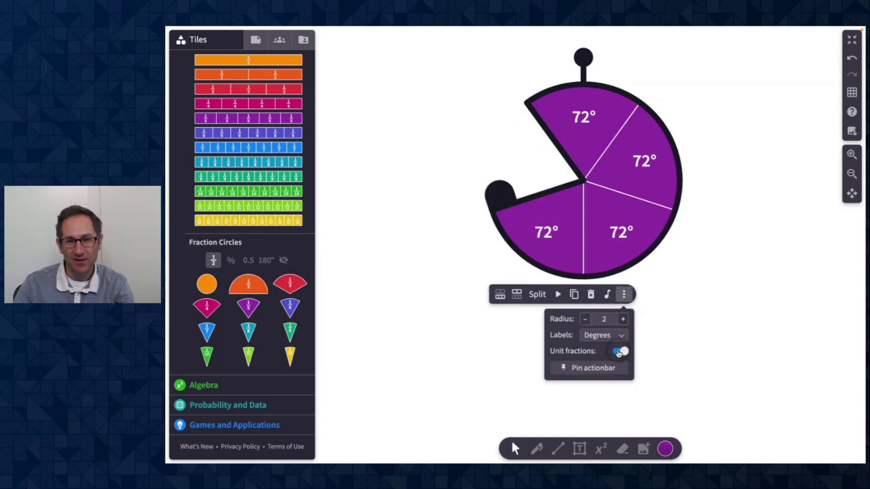
click(619, 351)
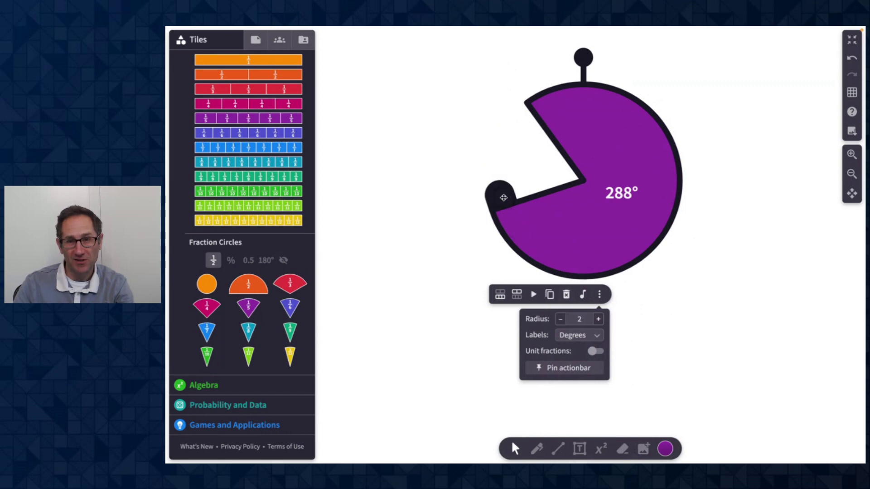
drag(503, 198, 616, 220)
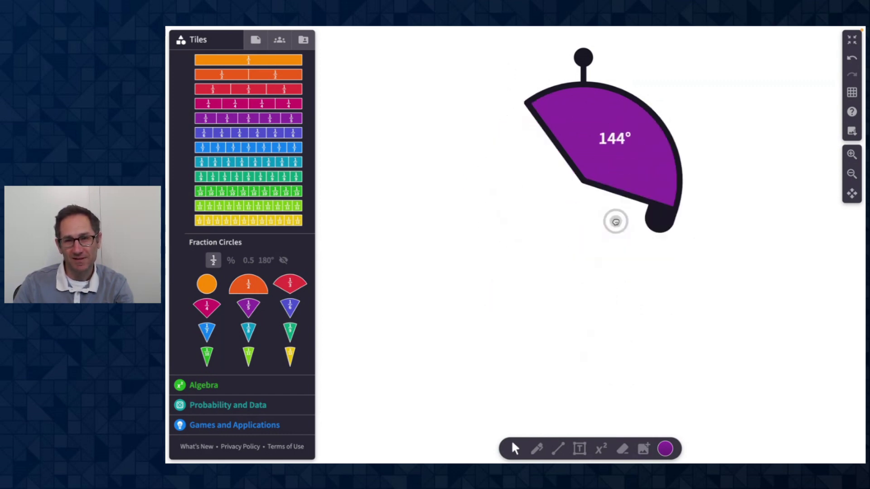
Step: Switch the arc's labels to Percentage, then to Fractions so it reads 2/5
click(634, 229)
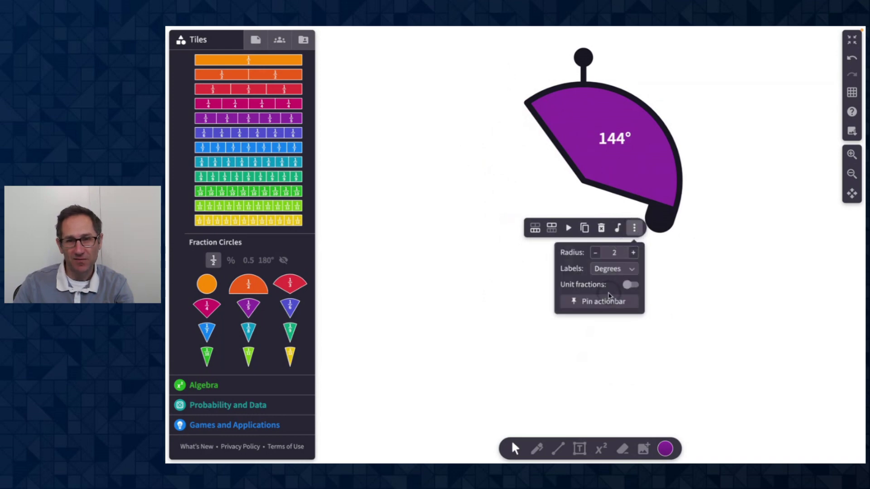
click(609, 269)
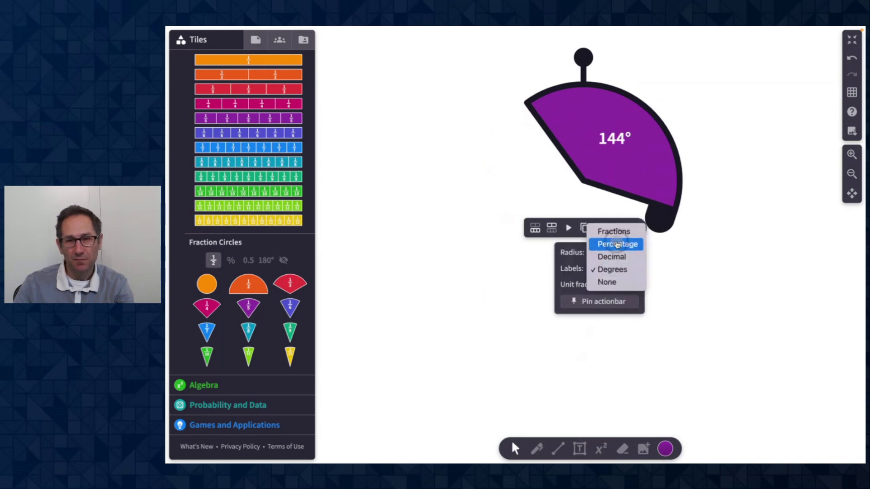
click(617, 244)
click(613, 269)
click(614, 256)
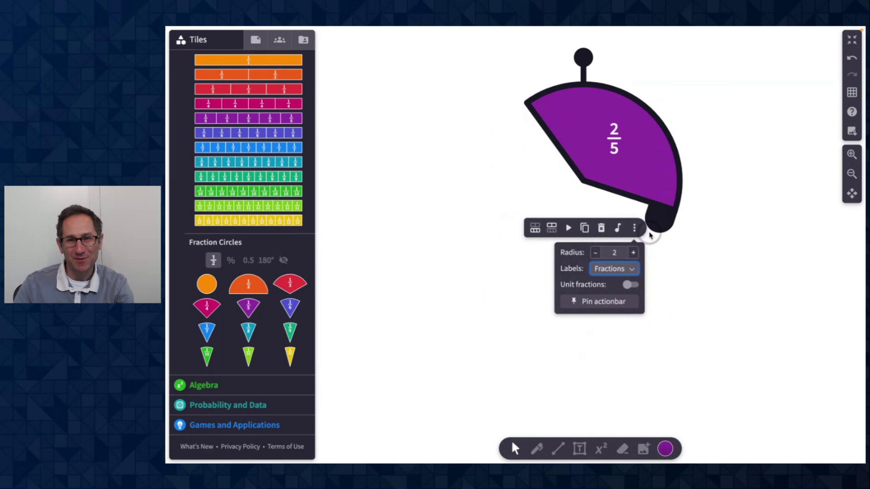
Step: Extend the arc to a full circle, raise it to sixteenths, and shrink it to 11/16
drag(658, 221, 530, 124)
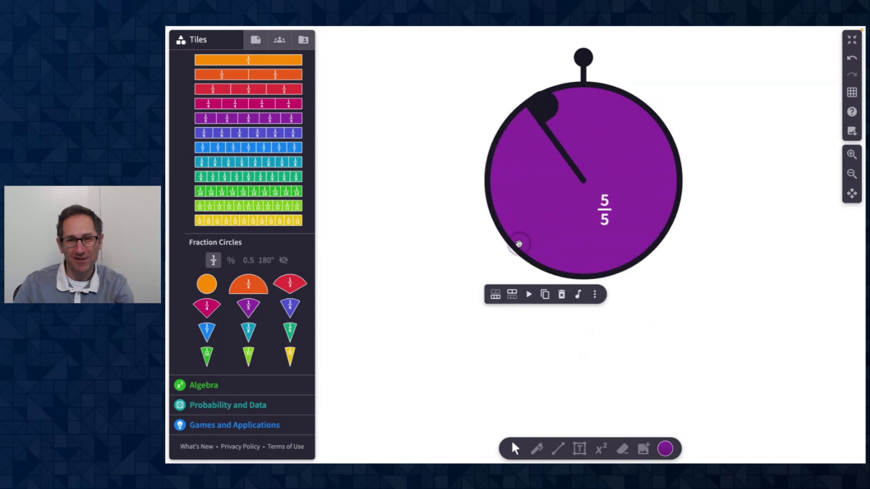
key(Up)
key(Up)
key(Up)
key(Up)
key(Up)
key(Up)
key(Up)
key(Up)
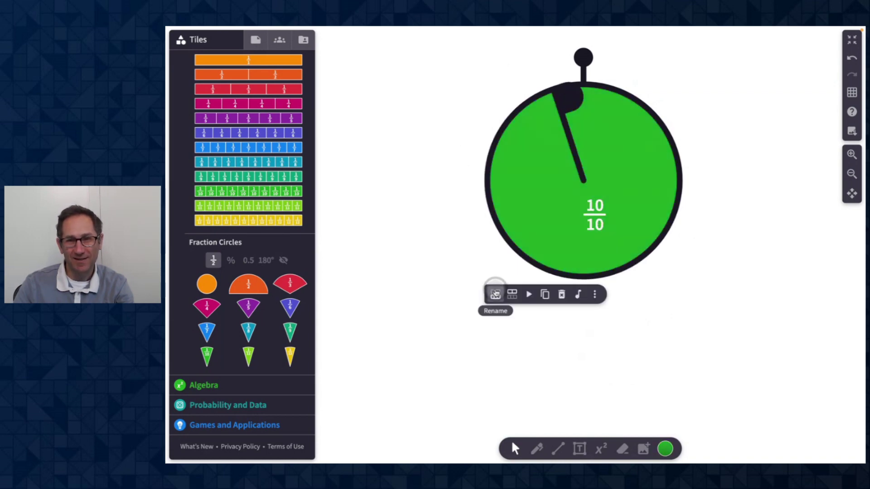
key(Up)
key(Up)
key(Up)
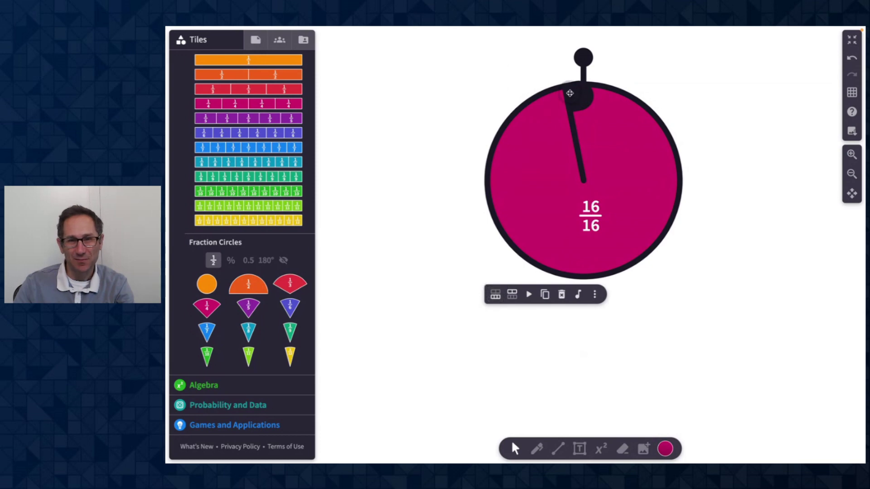
click(437, 140)
click(550, 181)
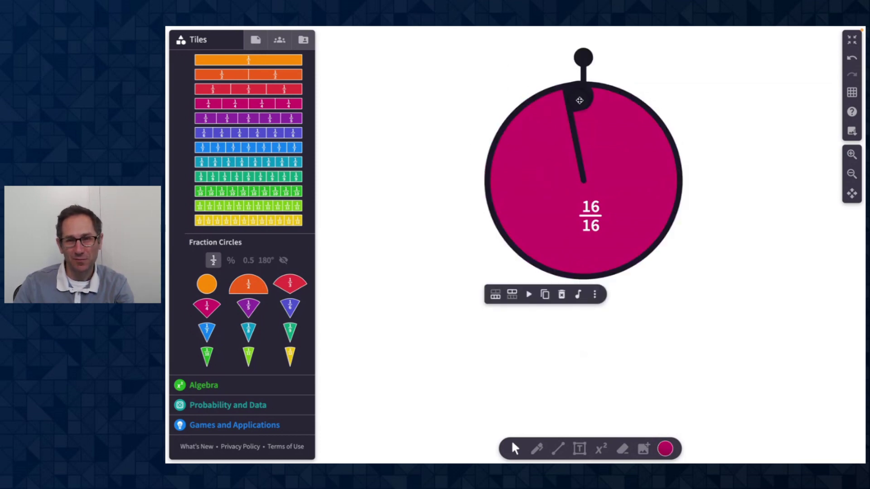
drag(580, 97, 625, 231)
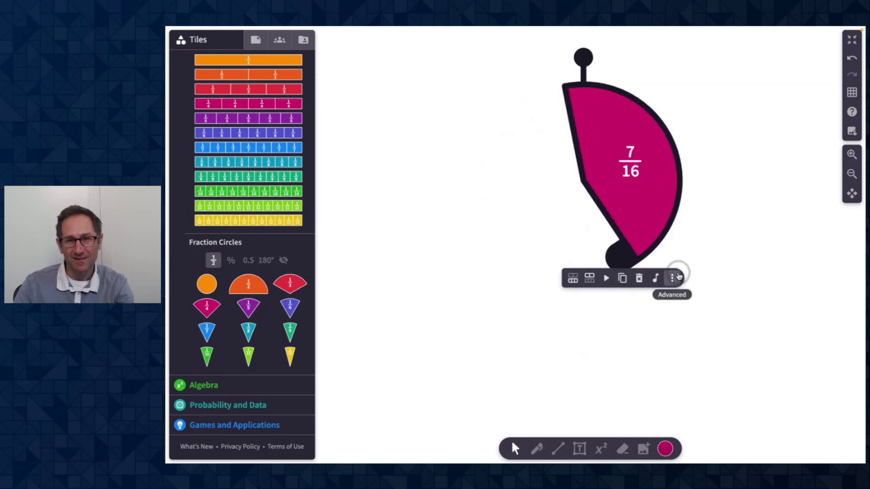
Step: Split the sector into 1/16 unit pieces labelled in degrees (22.5°) and grow it almost round
click(675, 277)
click(668, 335)
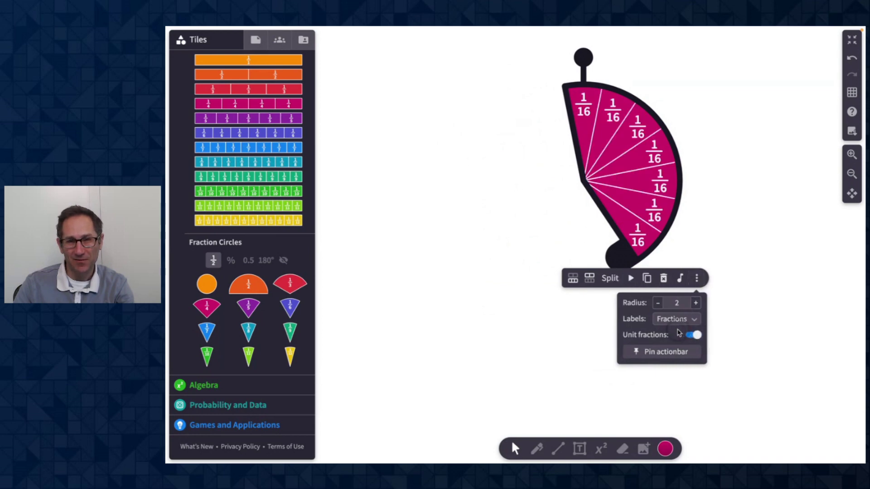
click(684, 320)
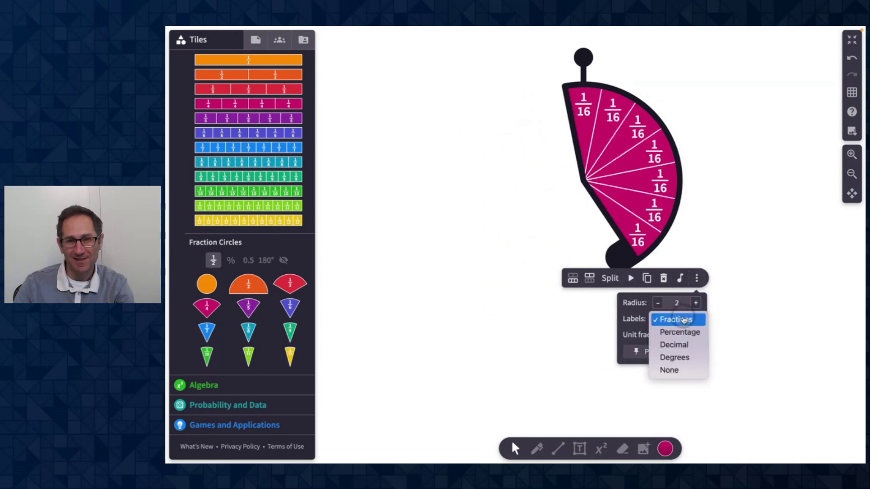
click(682, 358)
drag(621, 245, 502, 160)
click(730, 226)
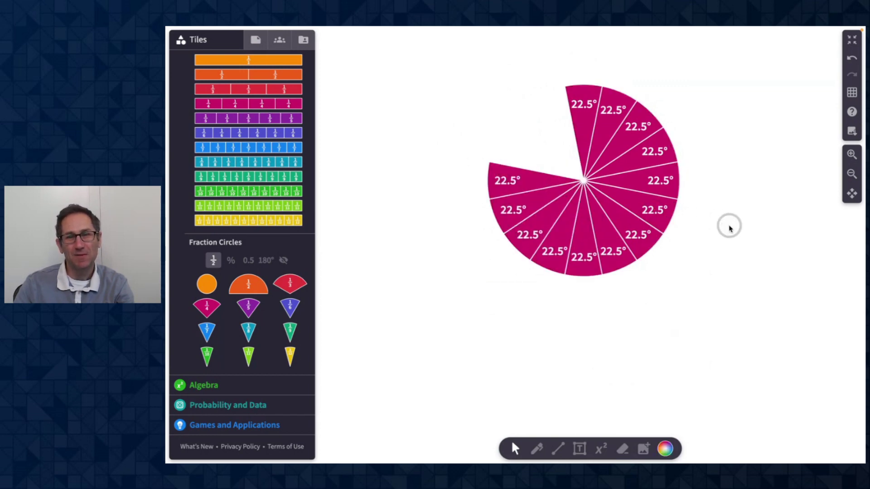
click(636, 216)
Step: Set the number line's step to 1/8 so it runs from 0 to 5/4, and nudge it up
scroll(713, 222, down, 10)
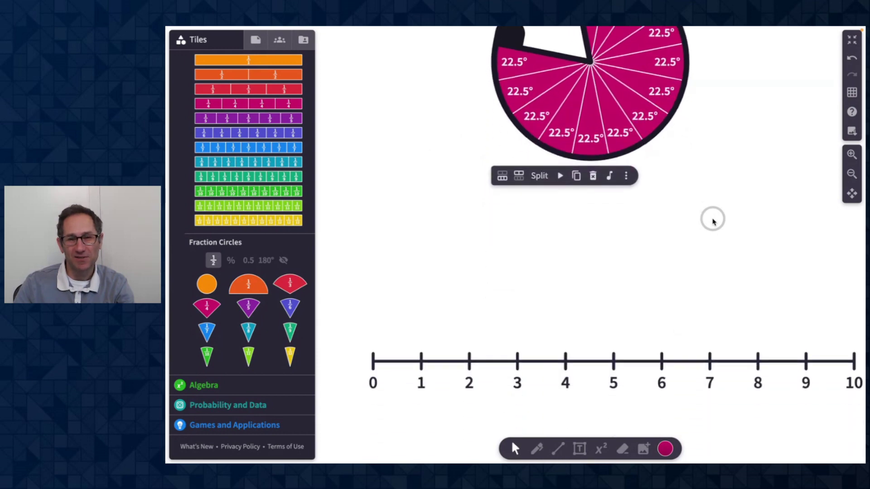
scroll(712, 221, up, 1)
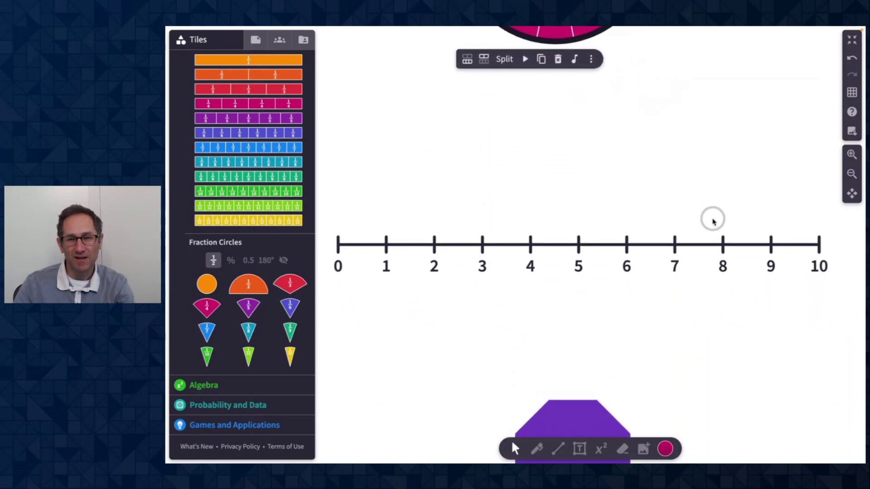
click(652, 244)
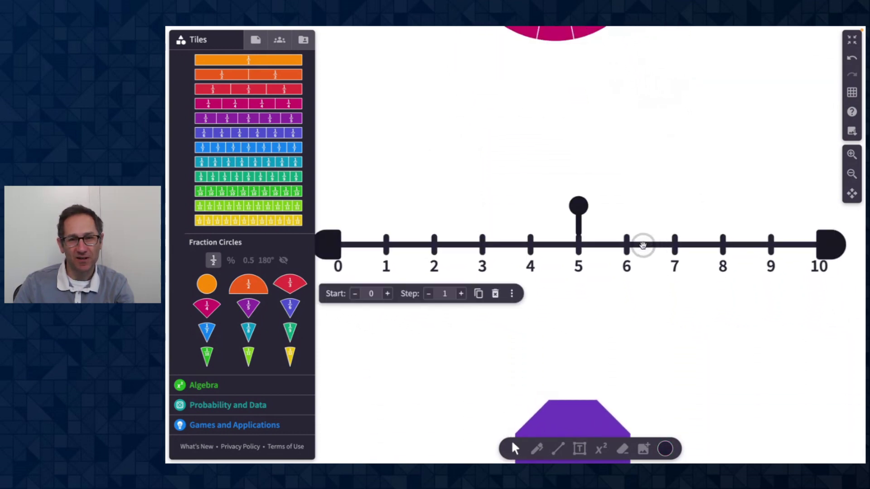
click(850, 174)
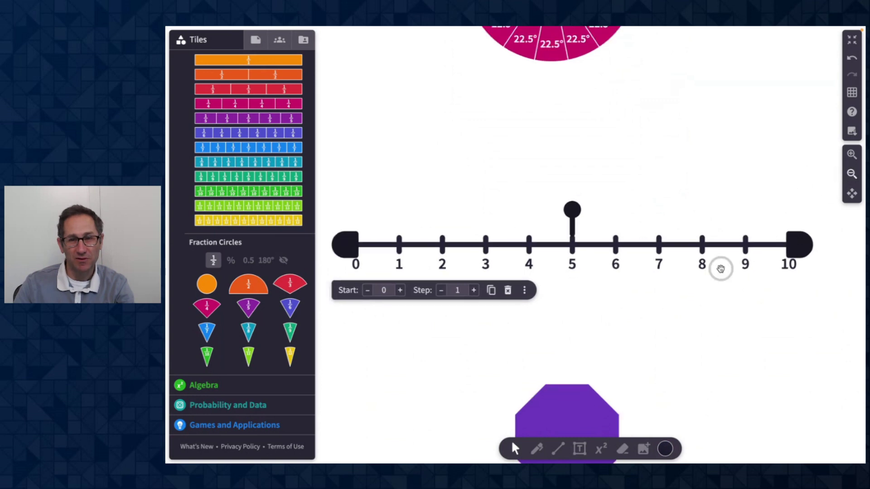
click(481, 262)
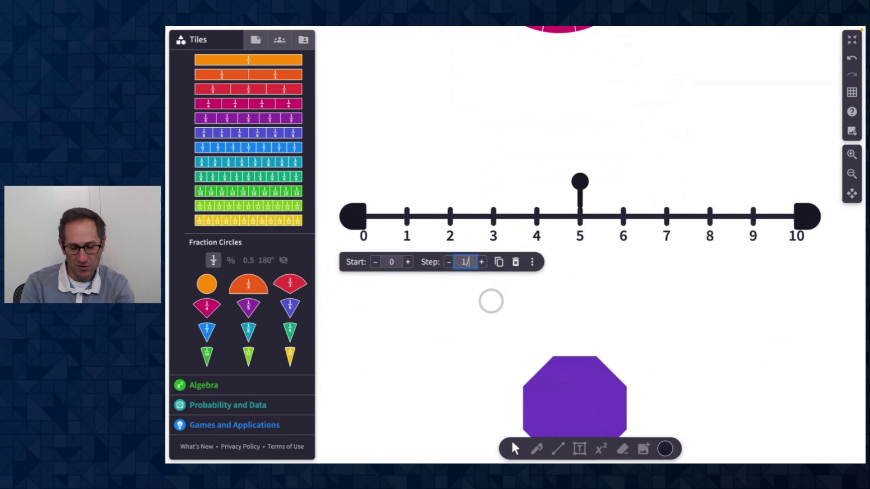
text(/8)
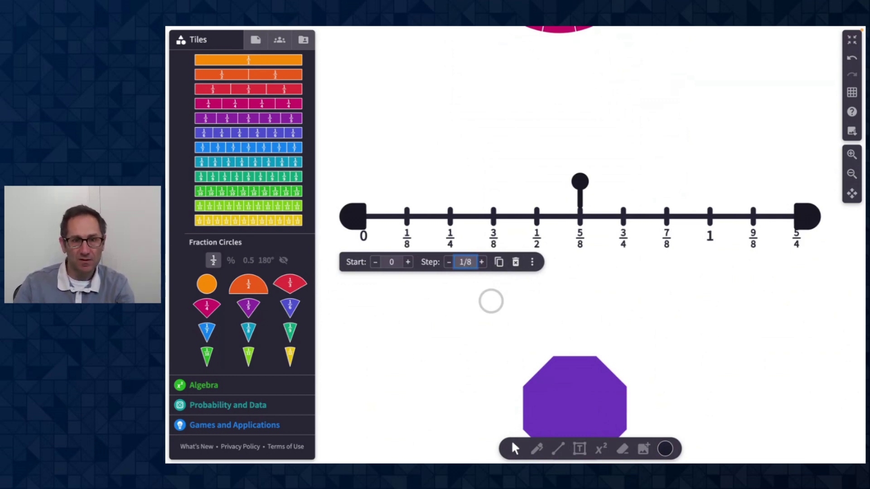
click(455, 344)
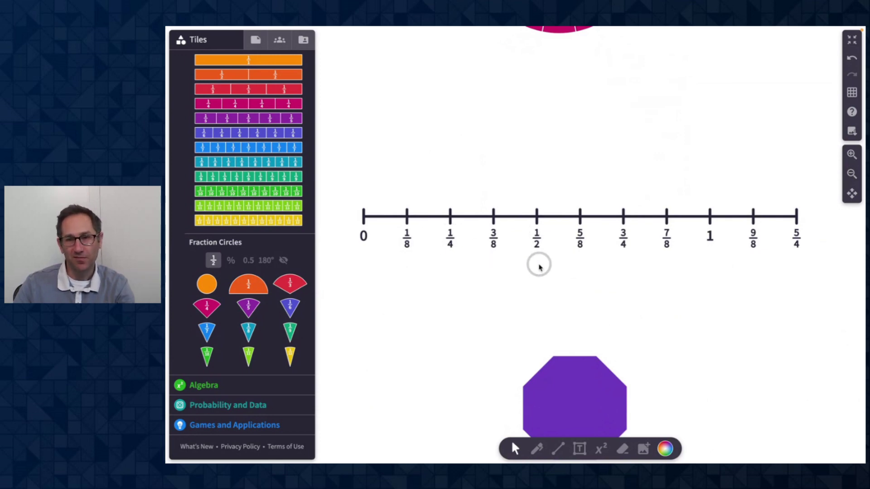
drag(552, 217, 552, 187)
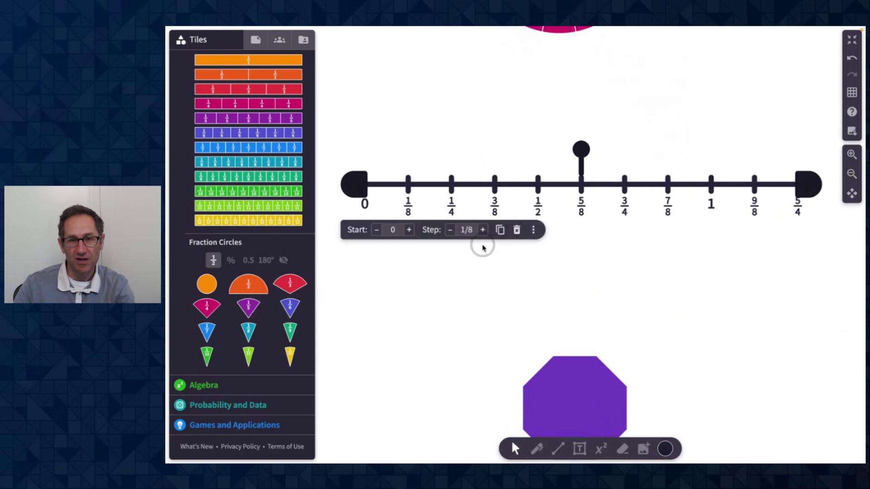
Step: Set the number line's Simplify fractions option to Integers so labels stay as eighths
click(534, 230)
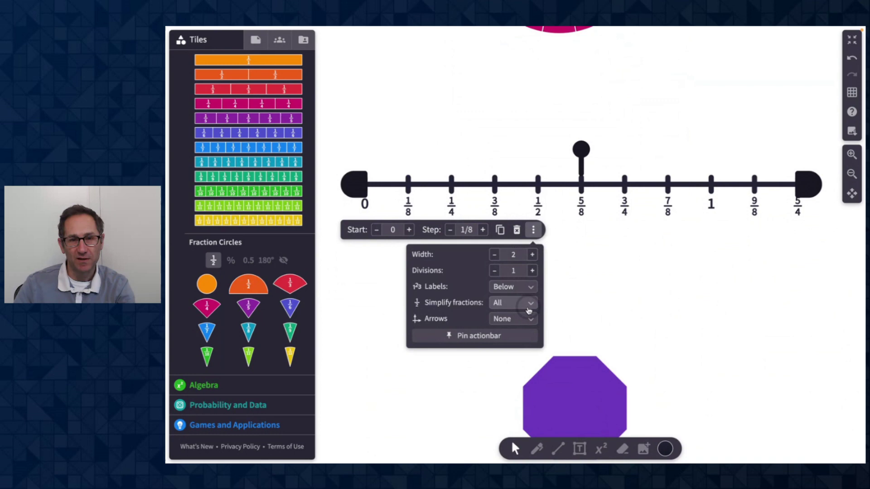
click(511, 306)
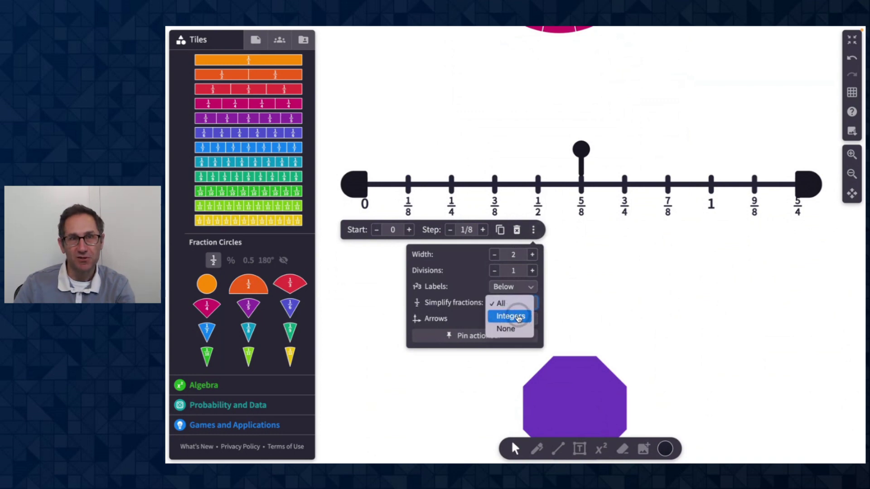
click(519, 317)
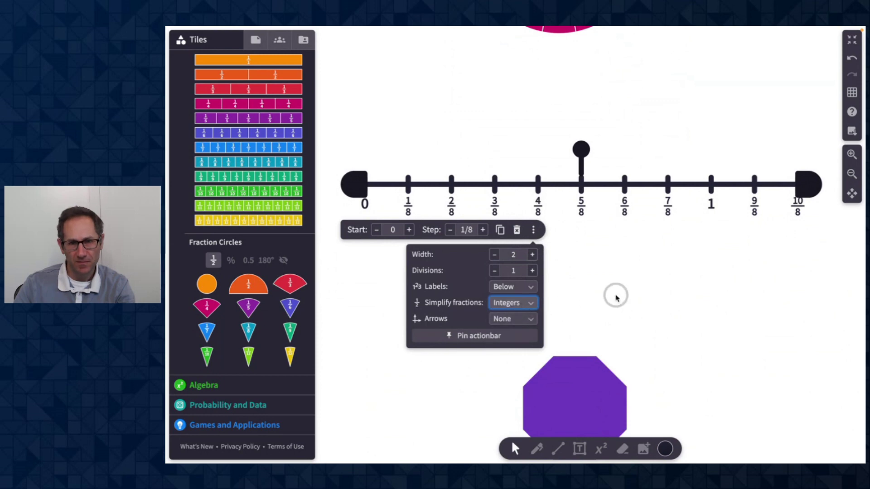
click(616, 296)
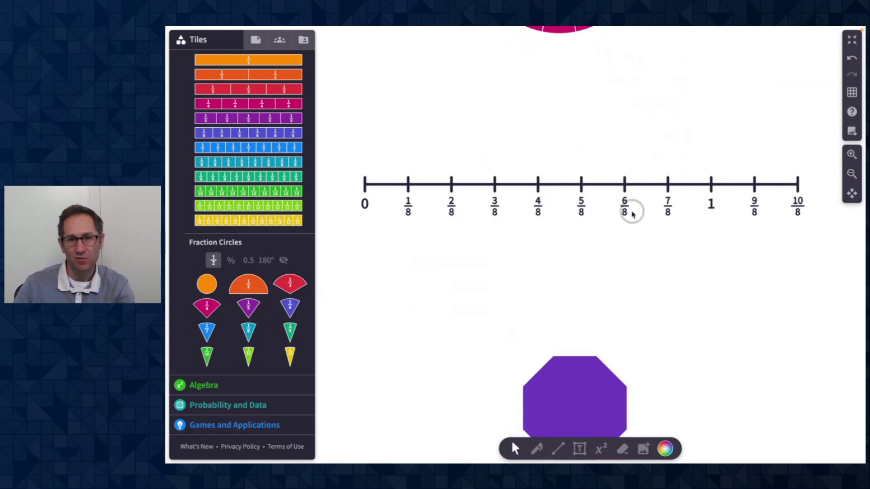
Step: Set the number line's Simplify fractions option to None so the 1 tick shows 8/8
click(573, 184)
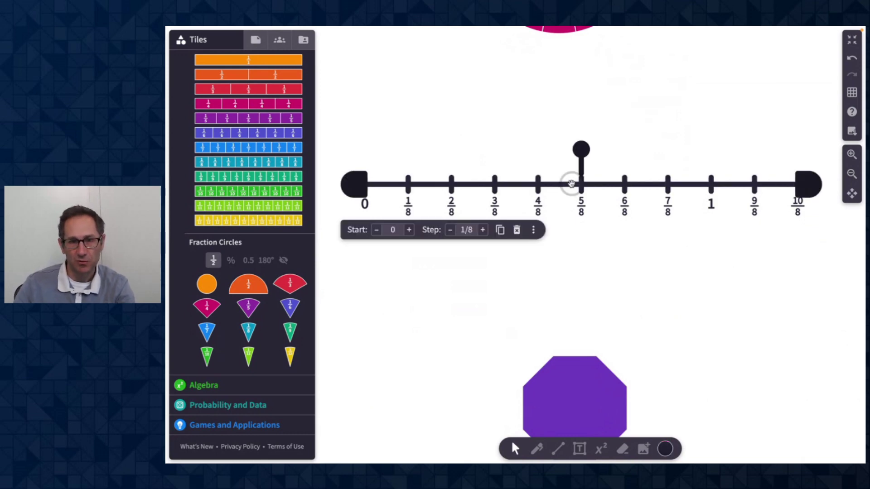
click(532, 229)
click(530, 303)
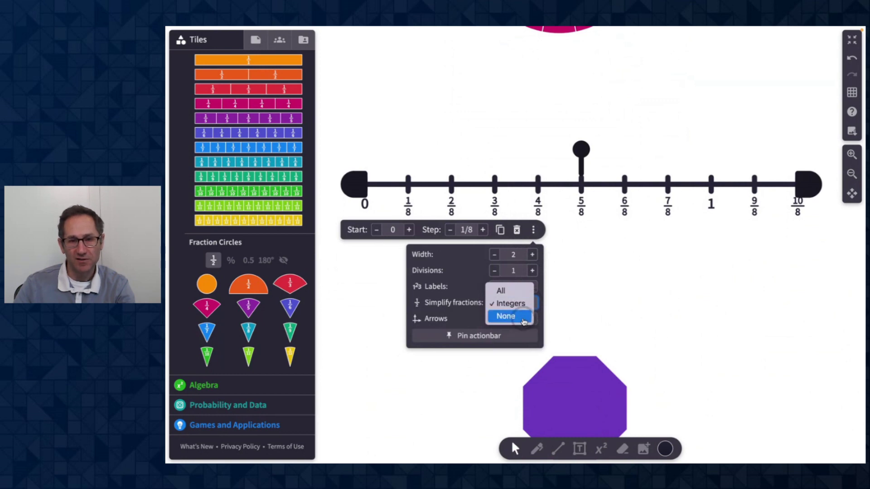
click(524, 317)
click(679, 283)
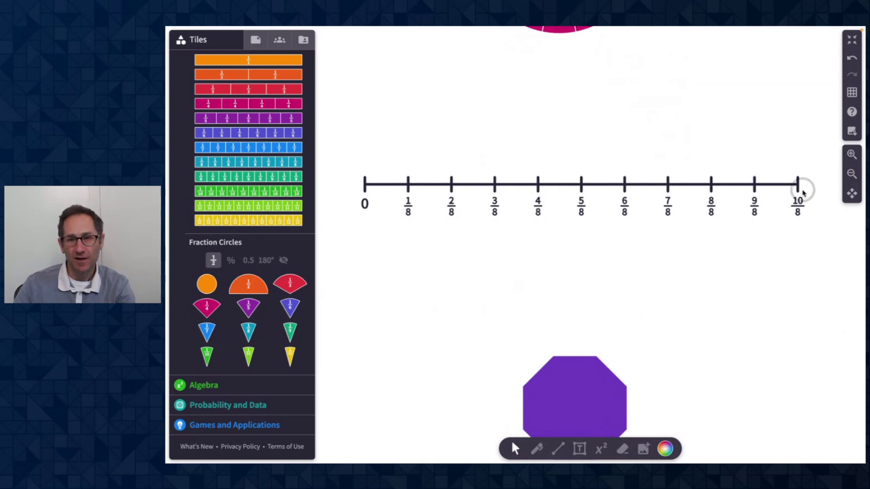
Step: Drag the number line's right end out from 13/8 to 16/8
click(710, 185)
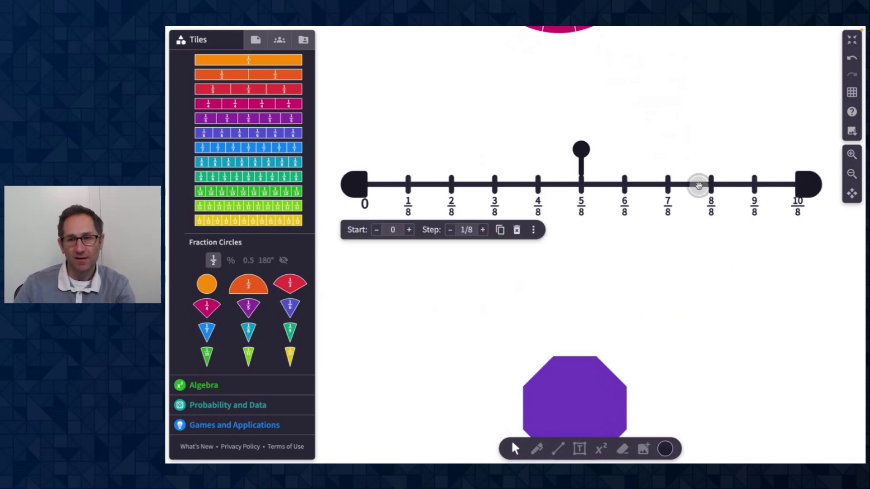
click(850, 176)
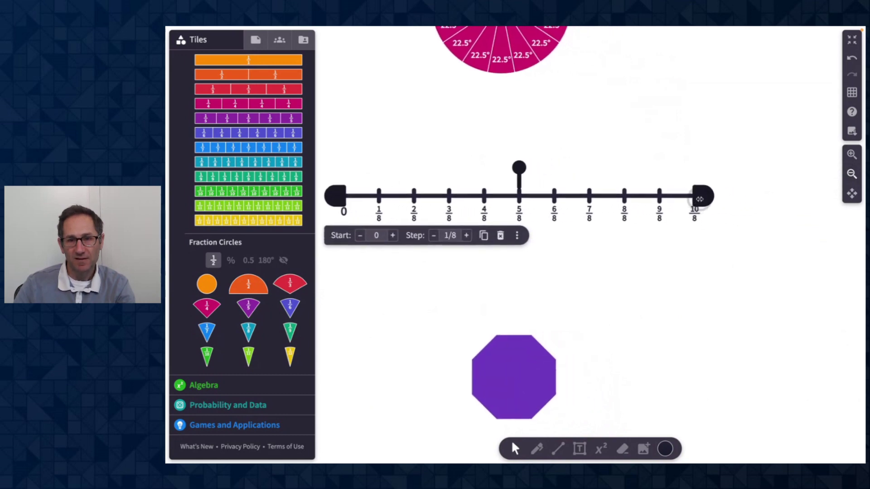
drag(699, 204, 801, 205)
scroll(675, 272, right, 5)
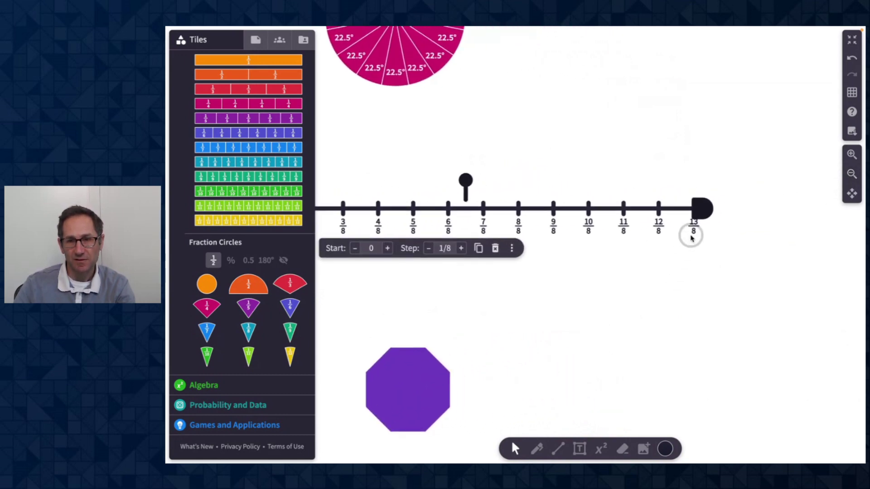
drag(702, 215, 784, 227)
scroll(746, 263, right, 4)
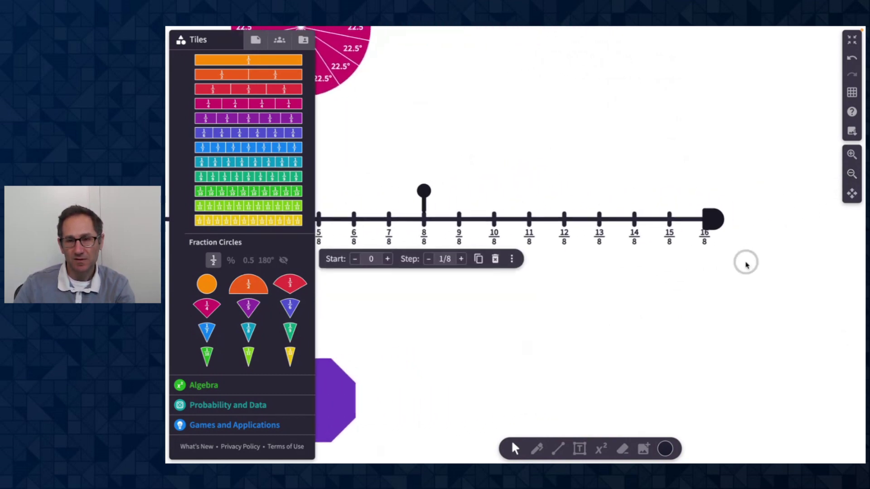
click(852, 155)
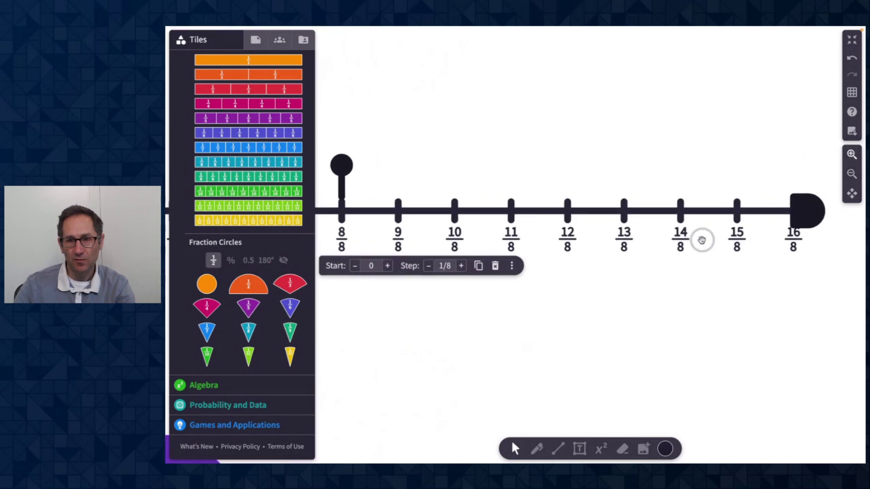
Step: Set Simplify fractions back to Integers so the 16/8 end reads 2
click(688, 318)
click(664, 220)
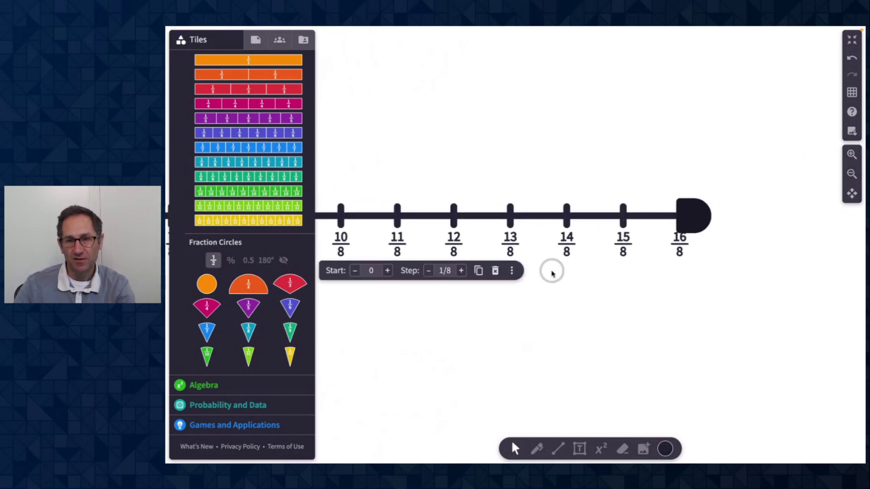
click(513, 271)
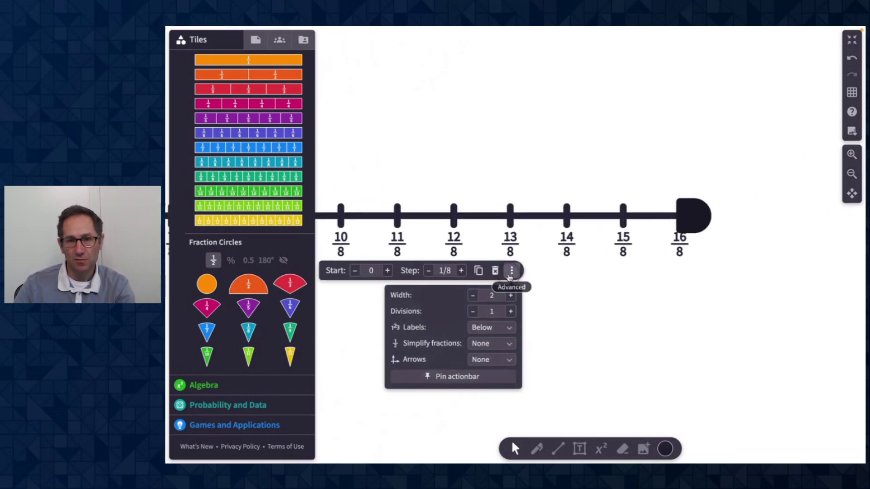
click(496, 345)
click(489, 332)
click(690, 314)
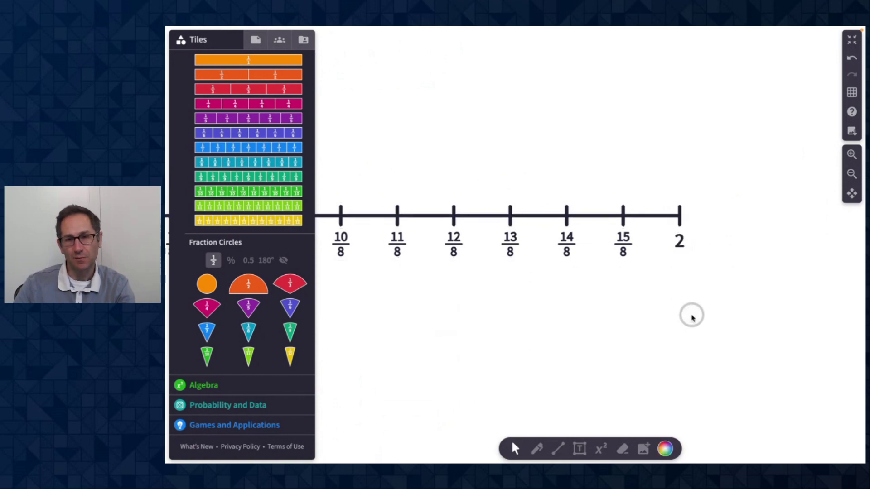
click(778, 232)
click(851, 173)
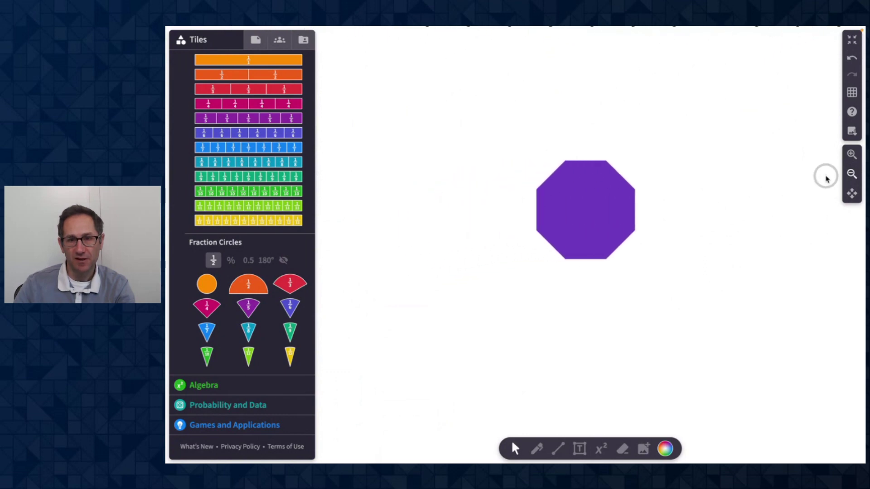
Step: Zoom in on the purple octagon and browse its instrument sound list without changing it
click(852, 155)
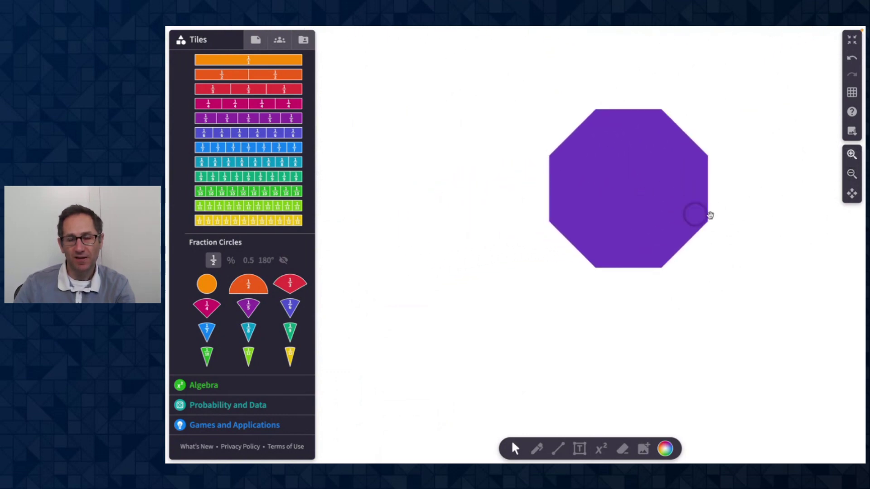
click(647, 204)
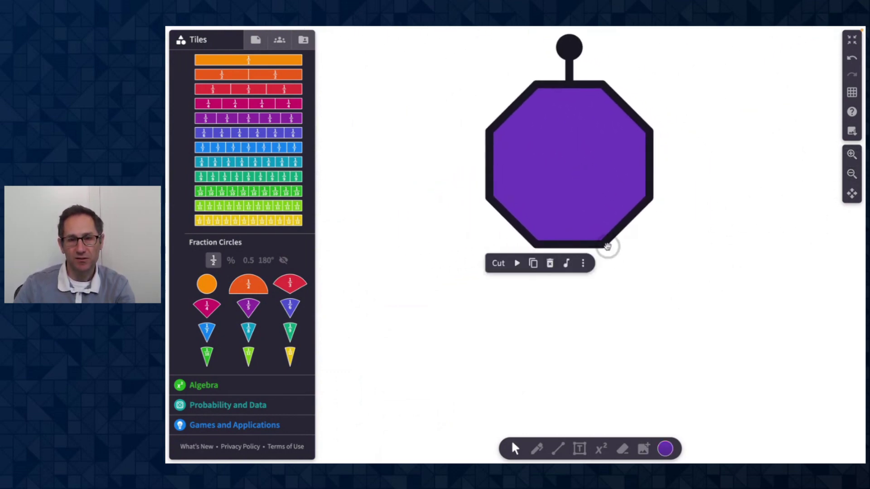
click(568, 264)
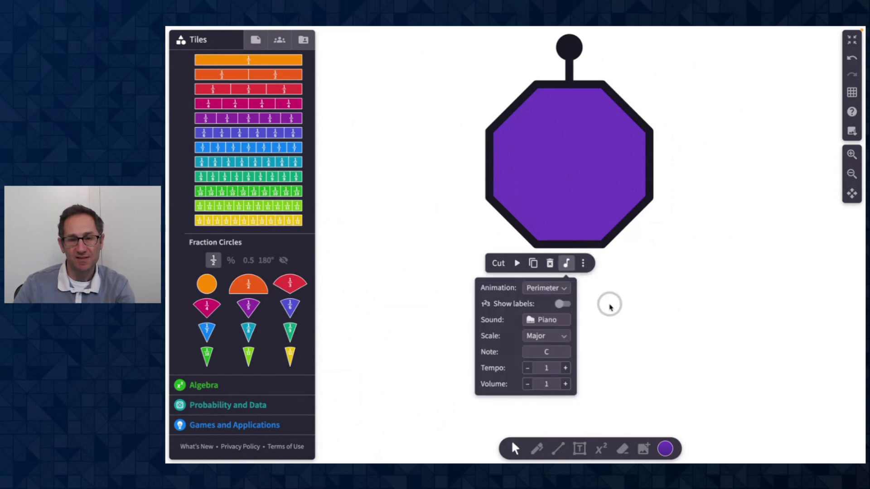
click(545, 320)
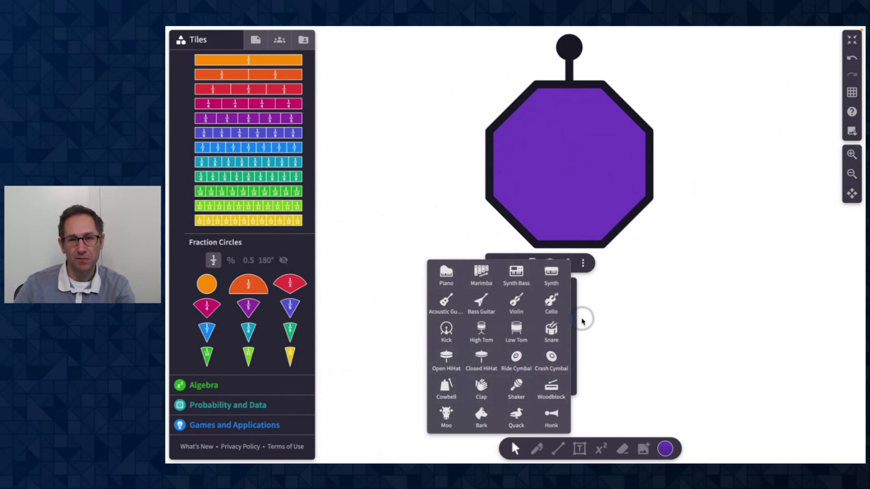
click(618, 311)
Step: Open the octagon's Advanced scale controls and raise its scale to 1.2
click(585, 187)
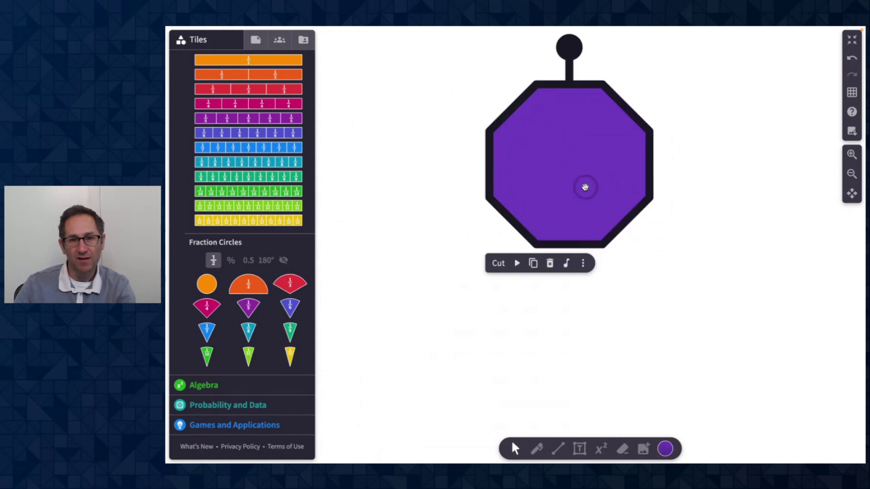
click(582, 264)
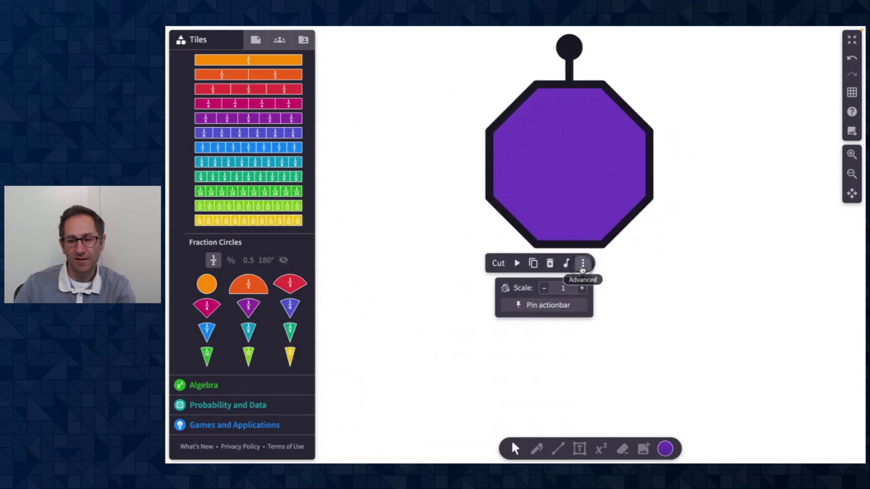
click(602, 307)
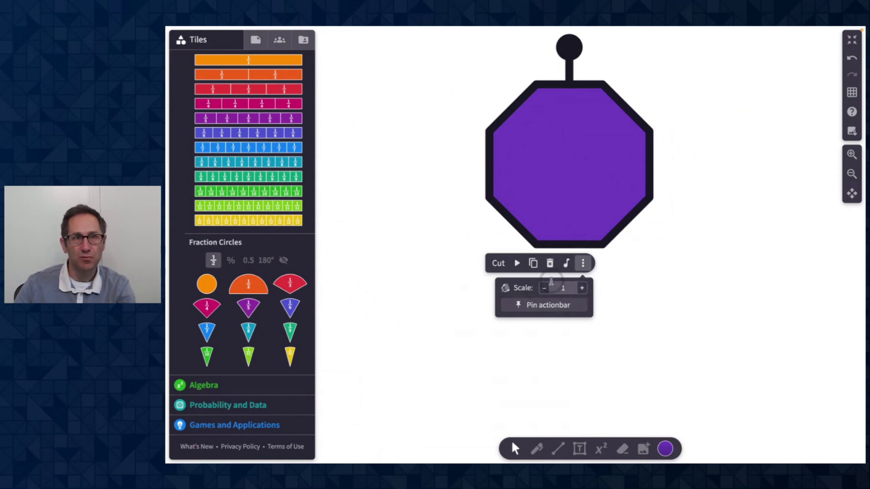
click(567, 322)
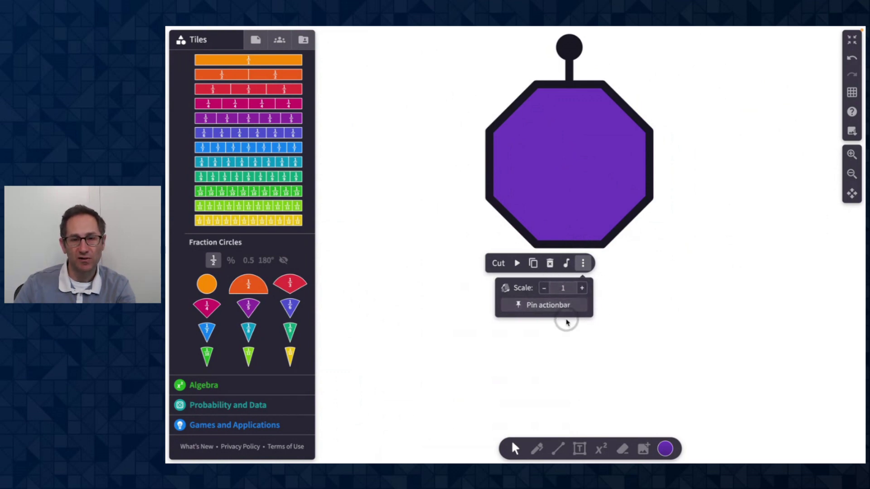
click(573, 299)
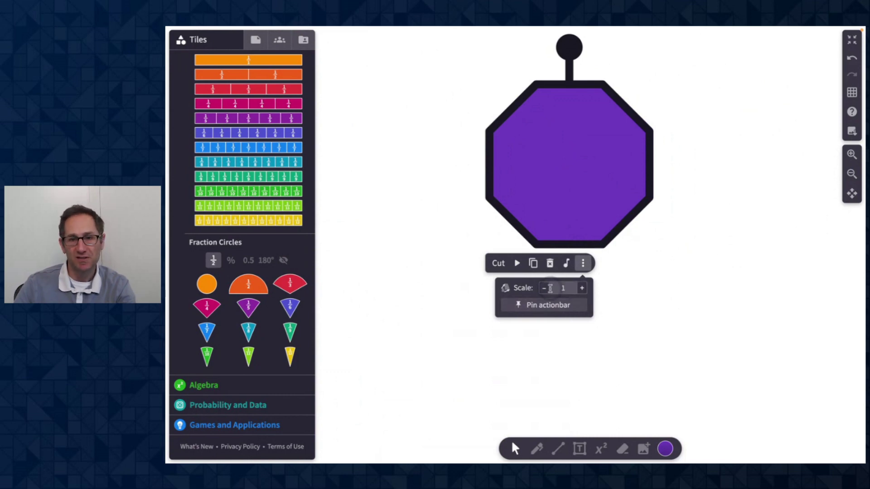
click(582, 288)
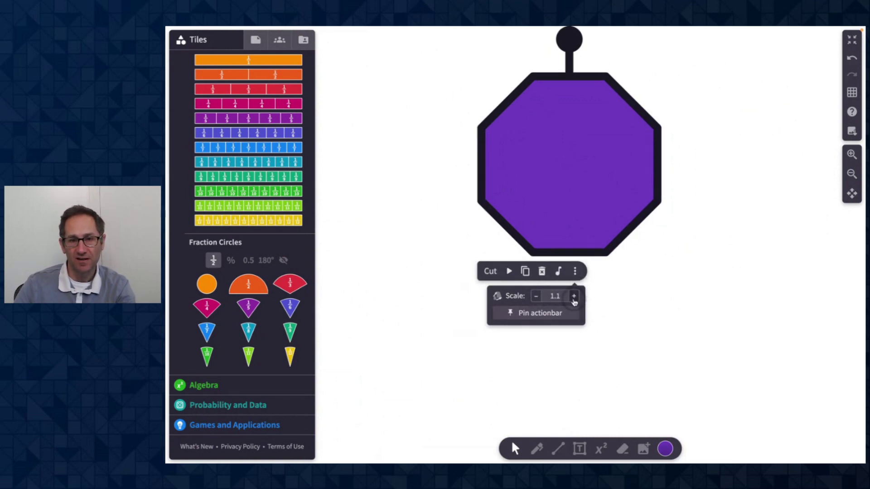
click(574, 297)
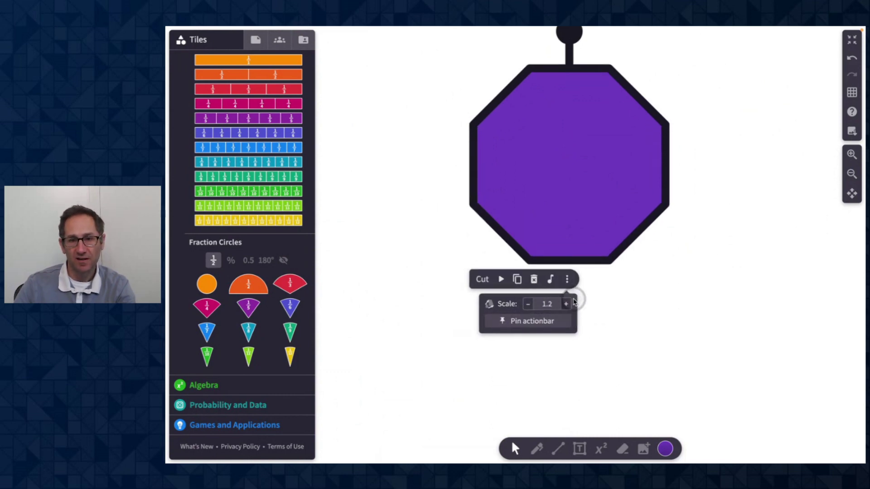
Step: Step the octagon's scale down to 0.8, then back up to 1.2
click(529, 304)
click(535, 296)
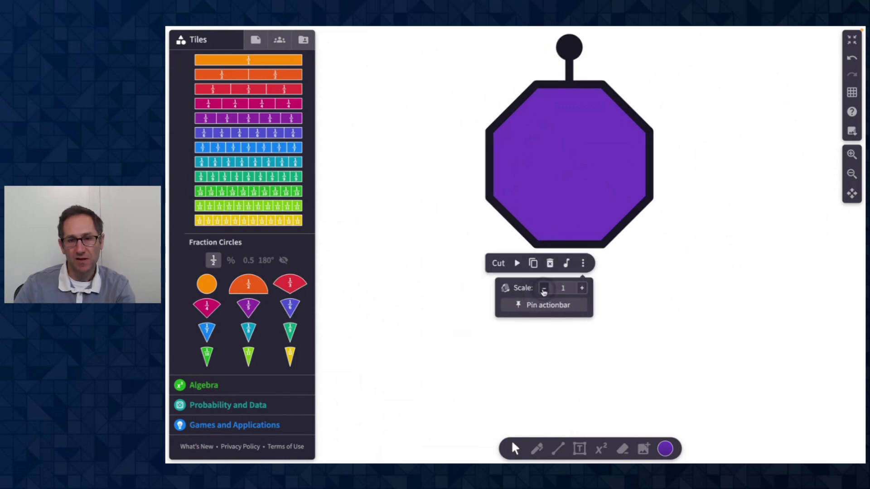
click(544, 290)
click(552, 281)
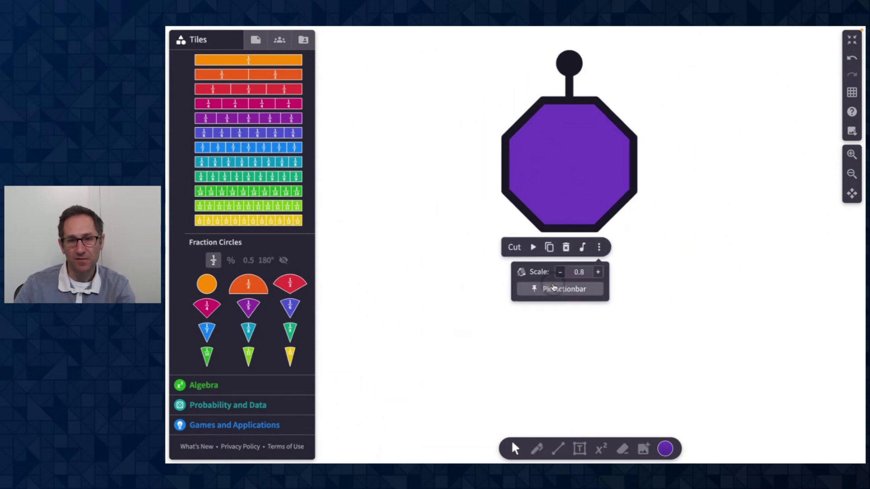
click(598, 272)
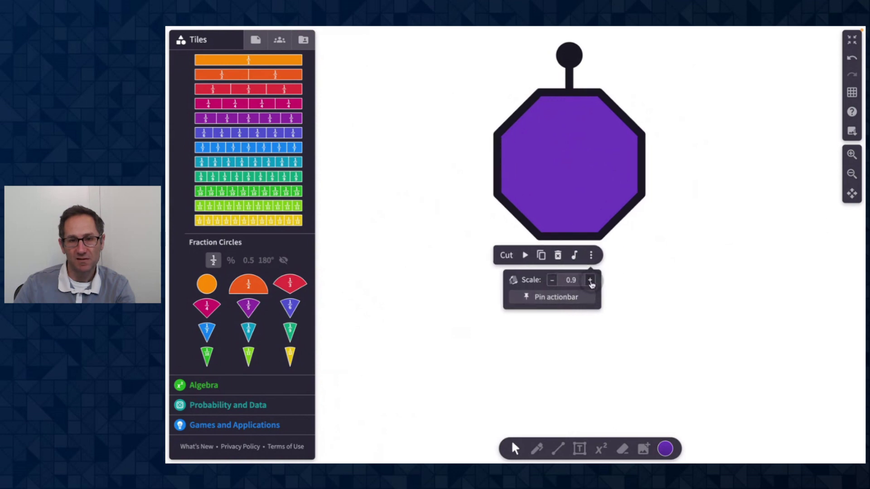
click(590, 281)
click(582, 289)
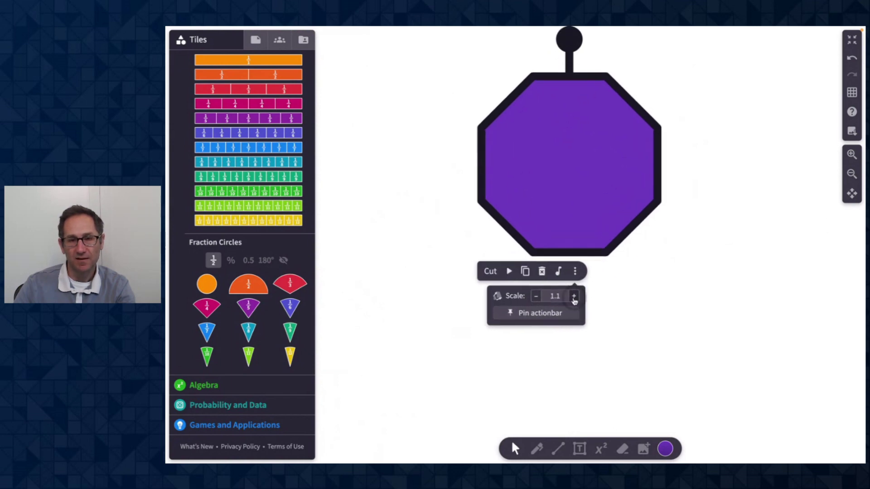
click(574, 301)
click(668, 321)
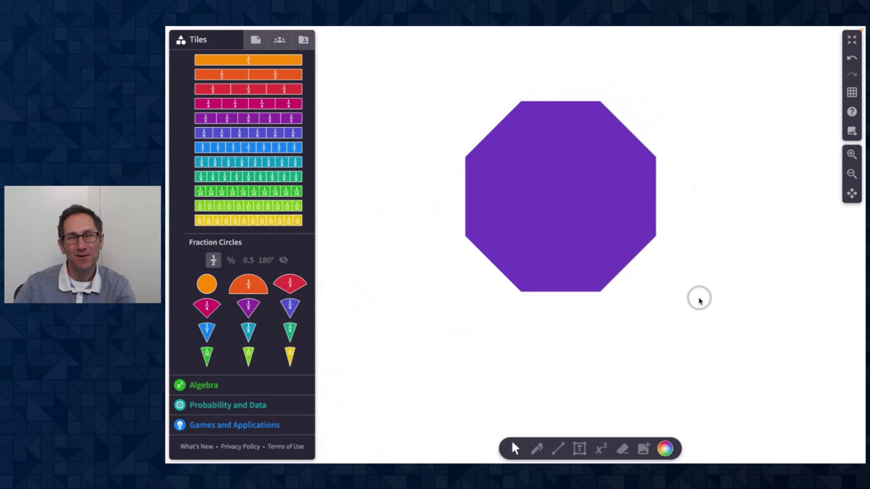